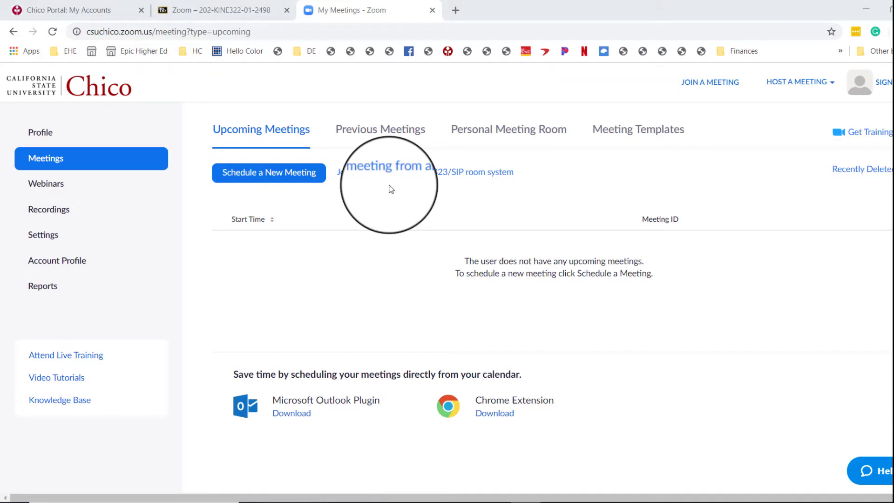
Open Zoom Login from the campus portal and close the old My Meetings tab.
{"action": "left_click", "coordinate": [61, 10]}
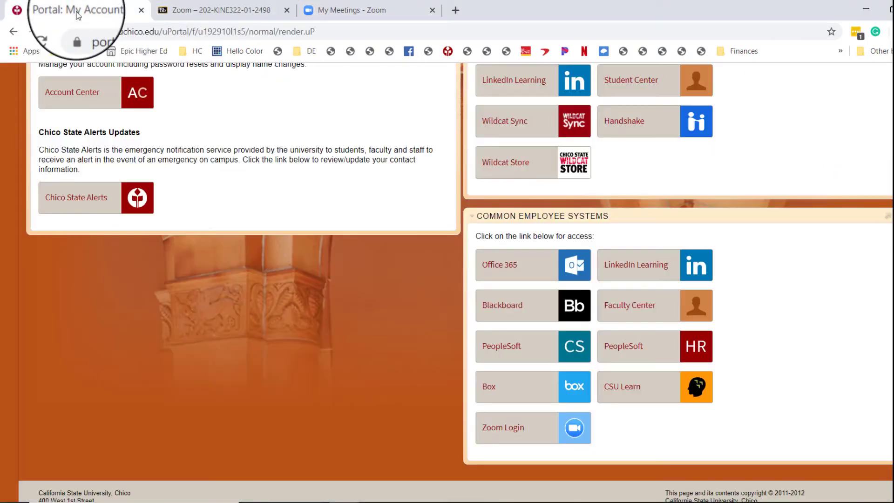
{"action": "left_click", "coordinate": [514, 429]}
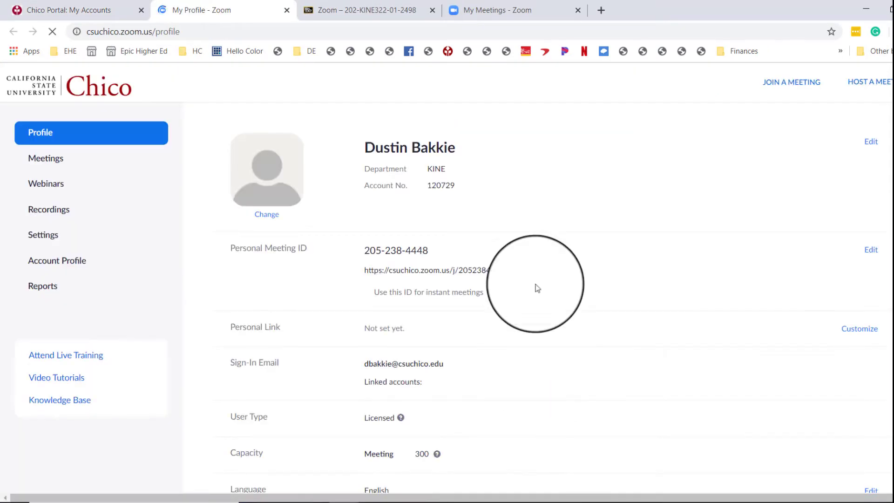
{"action": "left_click", "coordinate": [578, 11]}
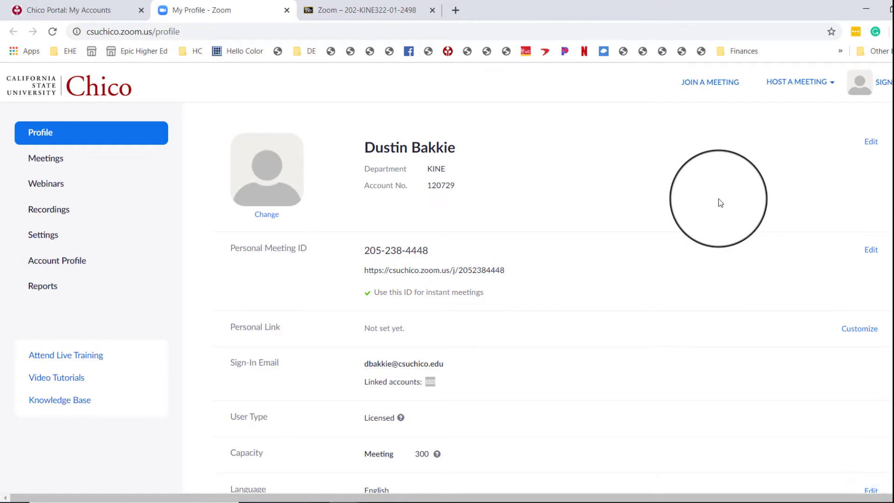
Schedule a new meeting with the topic Kine 322 Biomechanics Lectures.
{"action": "left_click", "coordinate": [81, 170]}
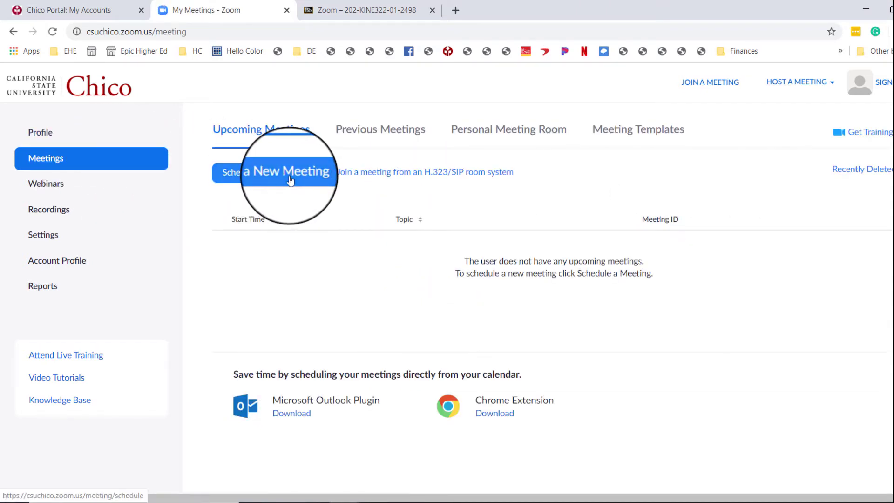
{"action": "left_click", "coordinate": [289, 179]}
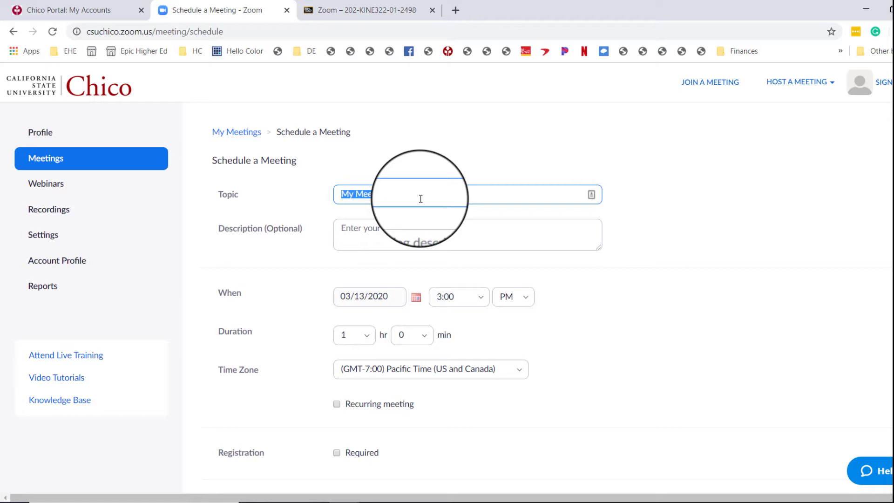
{"action": "type", "text": "Kine 322 Lectures"}
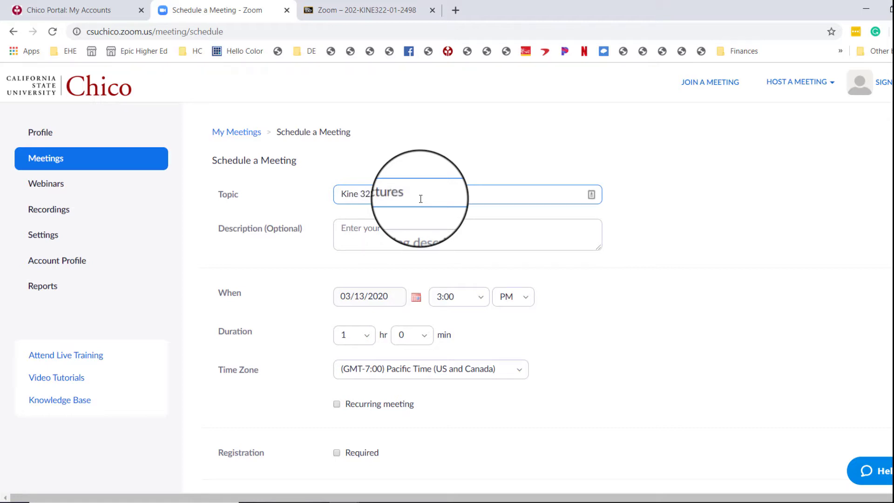
{"action": "left_click", "coordinate": [380, 198]}
{"action": "type", "text": "Biomeca"}
{"action": "key", "text": "BackSpace"}
{"action": "type", "text": "hanics"}
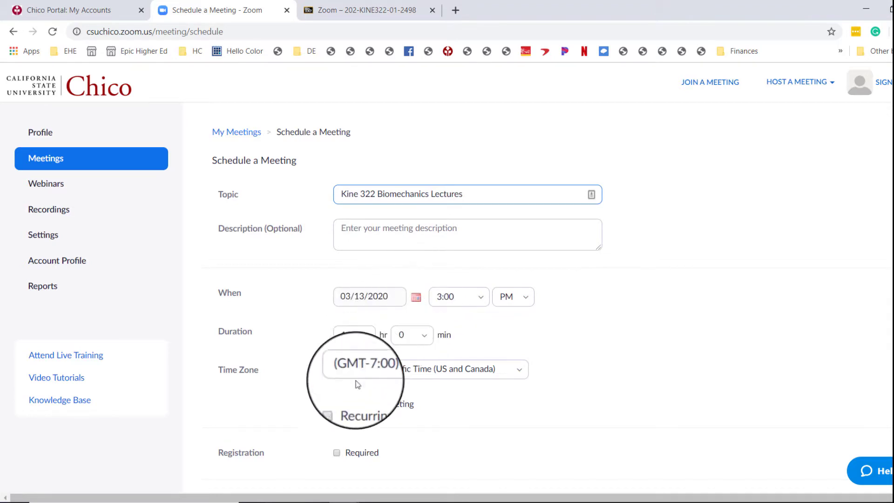
Mark the meeting as recurring and try to set its start time to 11 AM.
{"action": "left_click", "coordinate": [337, 404]}
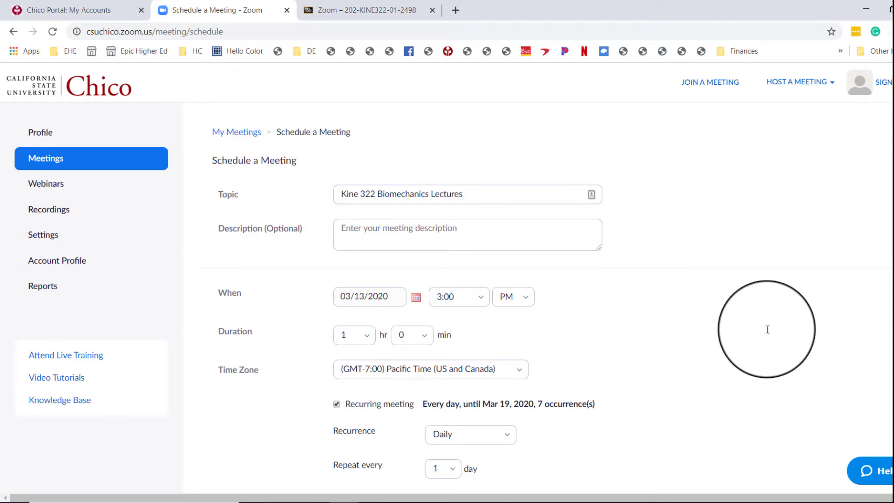
{"action": "left_click", "coordinate": [470, 297]}
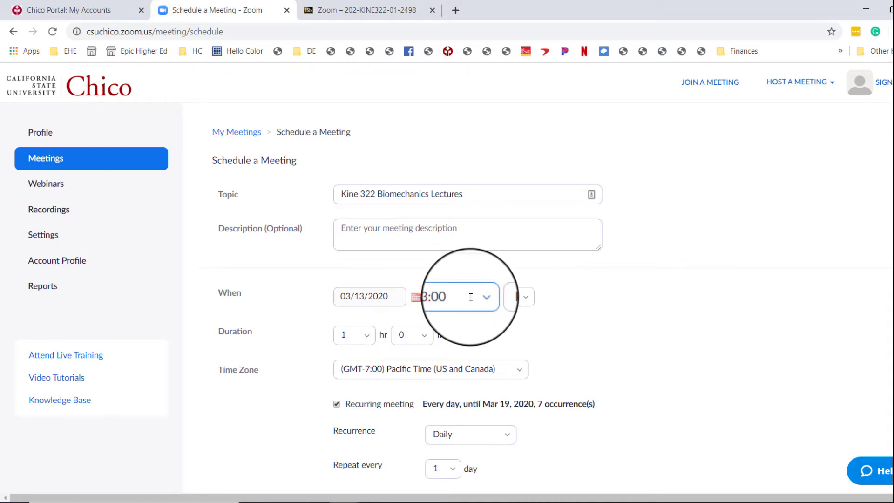
{"action": "left_click", "coordinate": [443, 297]}
{"action": "key", "text": "BackSpace"}
{"action": "type", "text": "1"}
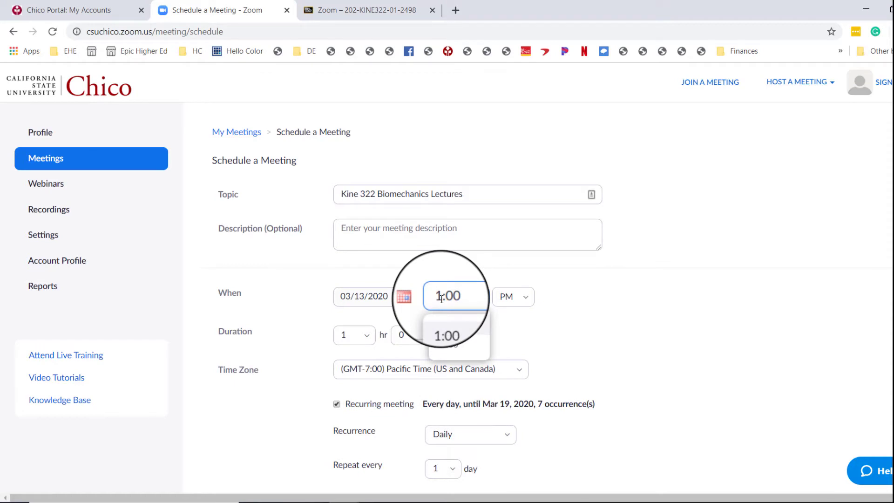
{"action": "left_click", "coordinate": [524, 298]}
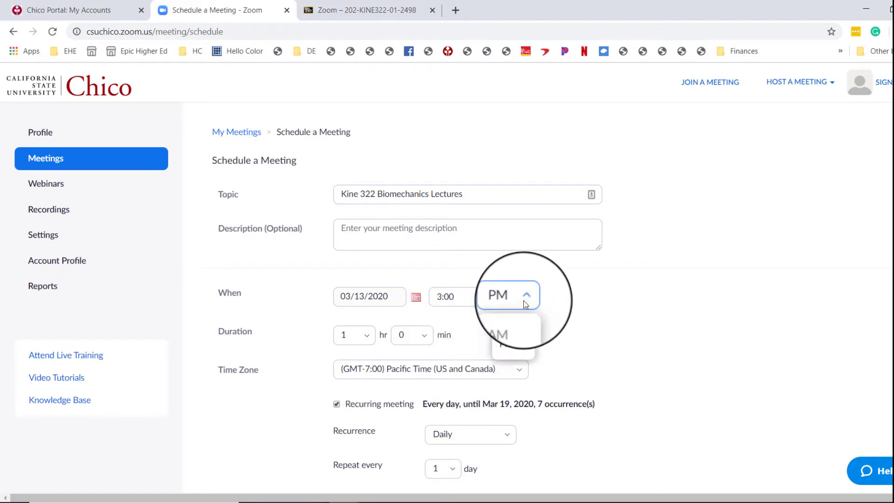
{"action": "left_click", "coordinate": [508, 323]}
{"action": "left_click", "coordinate": [440, 297]}
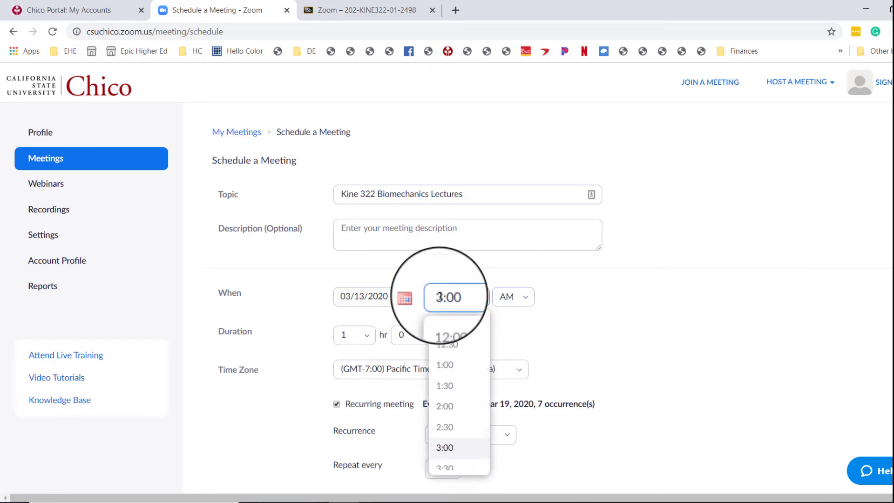
{"action": "key", "text": "Delete"}
{"action": "type", "text": "11"}
{"action": "left_click", "coordinate": [579, 361]}
Set the meeting's start date to 03/23/2020 and start time to 11:00 AM.
{"action": "left_click", "coordinate": [419, 303]}
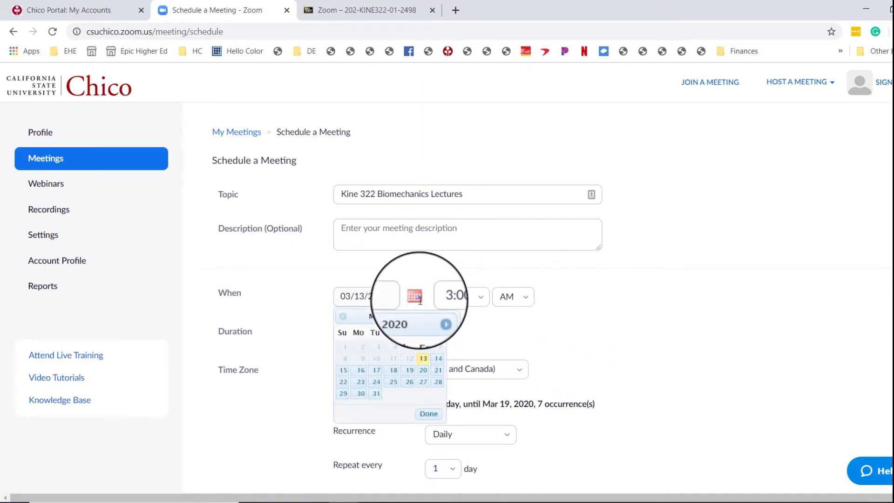
{"action": "left_click", "coordinate": [360, 382]}
{"action": "left_click", "coordinate": [505, 297]}
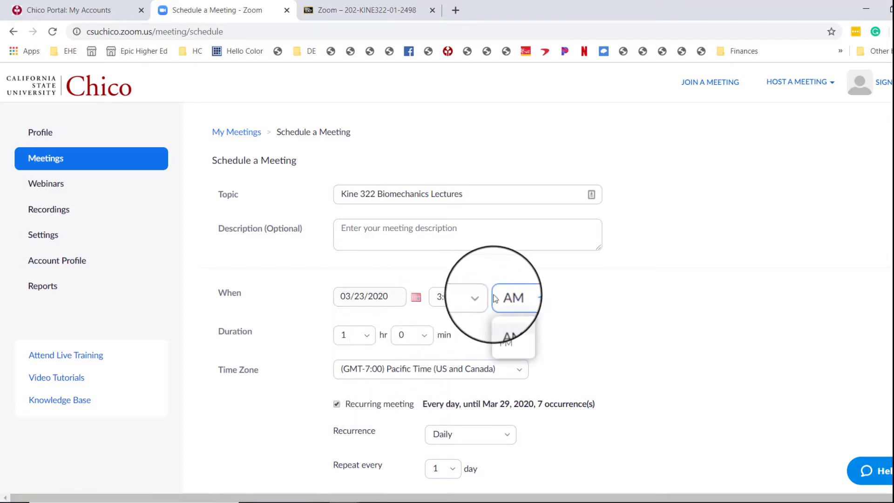
{"action": "left_click", "coordinate": [461, 296]}
{"action": "scroll", "coordinate": [453, 419], "scroll_direction": "down", "scroll_amount": 8}
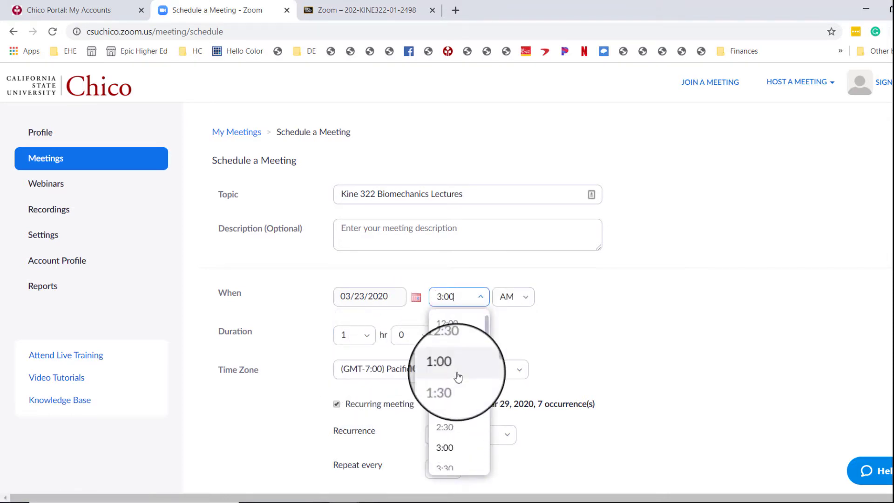
{"action": "left_click", "coordinate": [453, 448]}
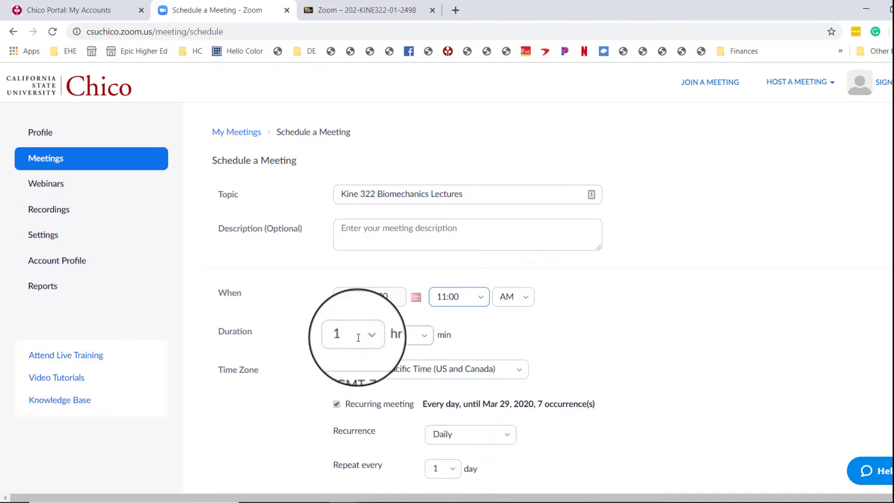
Set the recurrence to weekly on Monday, Wednesday and Friday.
{"action": "scroll", "coordinate": [589, 372], "scroll_direction": "down", "scroll_amount": 1}
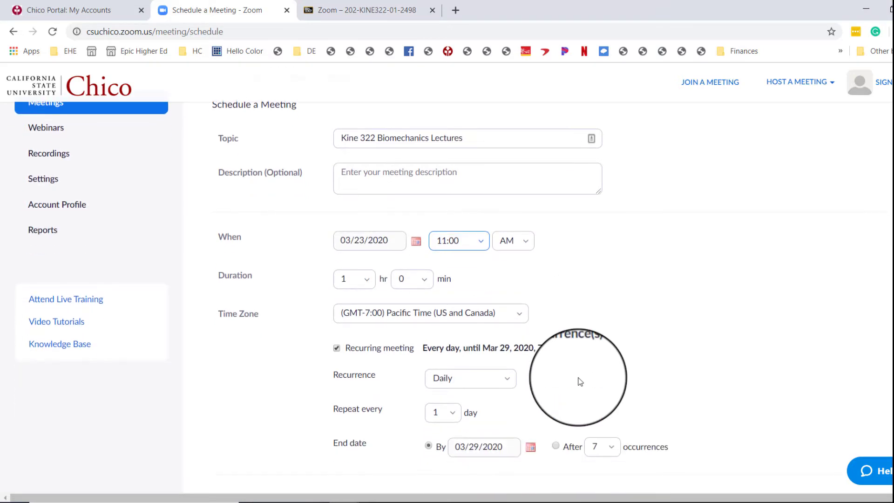
{"action": "left_click", "coordinate": [509, 383]}
{"action": "key", "text": "Down"}
{"action": "key", "text": "Return"}
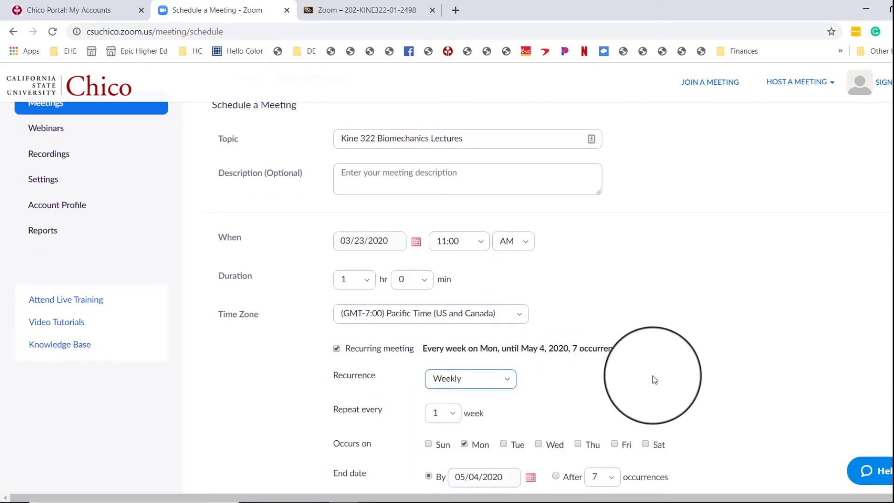
{"action": "left_click", "coordinate": [539, 444]}
{"action": "left_click", "coordinate": [622, 442]}
{"action": "scroll", "coordinate": [668, 383], "scroll_direction": "down", "scroll_amount": 2}
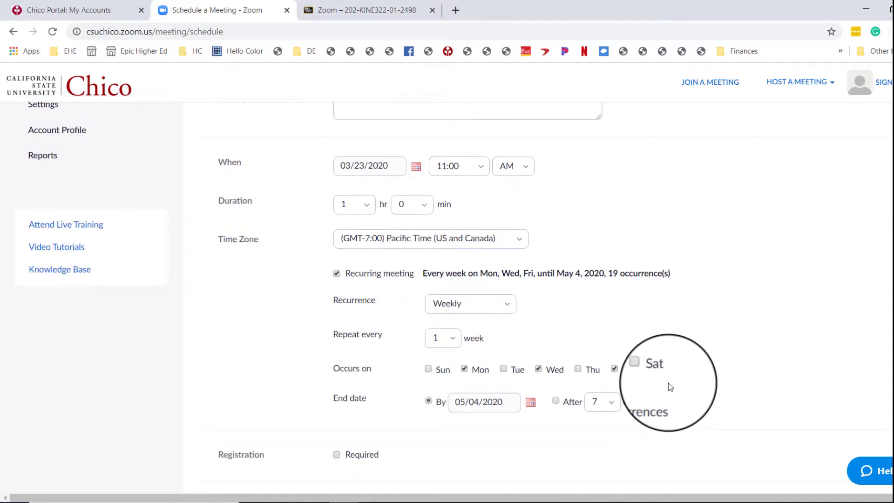
Set the recurrence end date to 04/10/2020.
{"action": "left_click", "coordinate": [531, 403]}
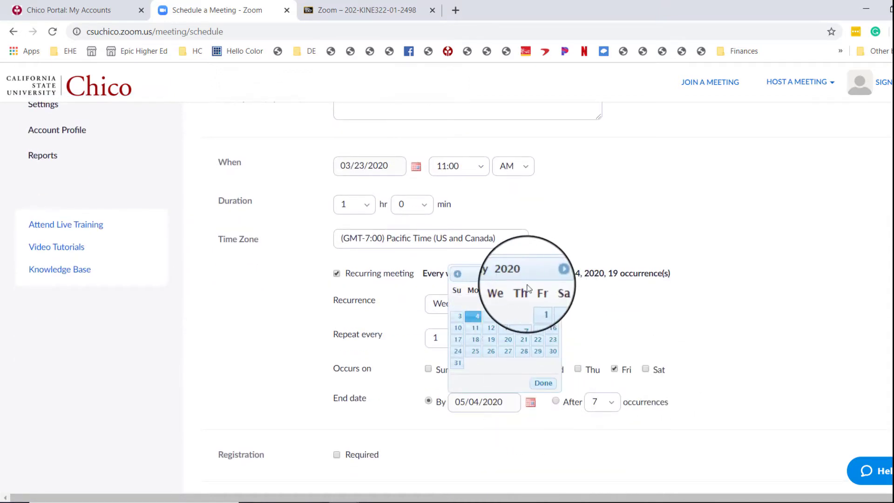
{"action": "left_click", "coordinate": [457, 274]}
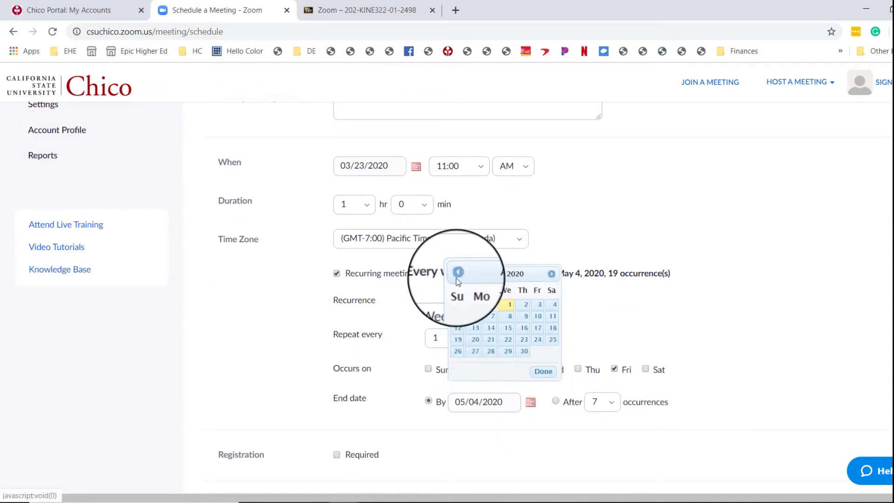
{"action": "left_click", "coordinate": [538, 317]}
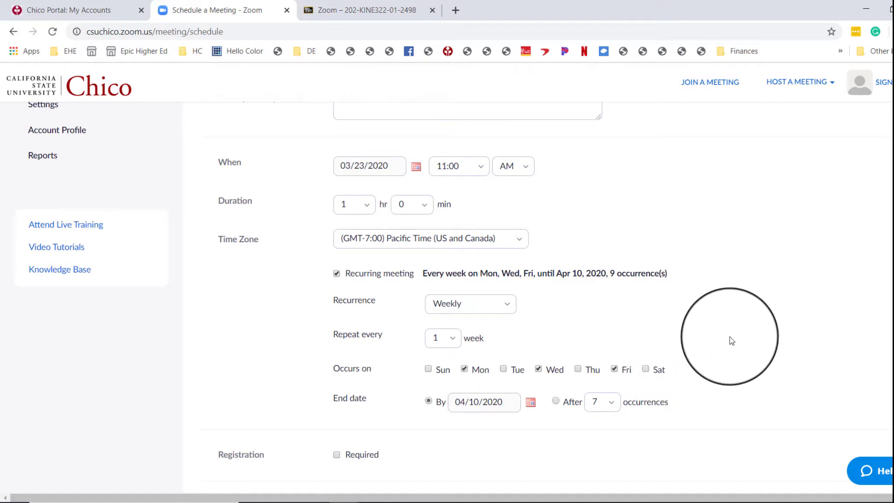
Allow only authenticated users to join and save the scheduled meeting.
{"action": "scroll", "coordinate": [730, 337], "scroll_direction": "down", "scroll_amount": 1}
{"action": "scroll", "coordinate": [731, 337], "scroll_direction": "down", "scroll_amount": 4}
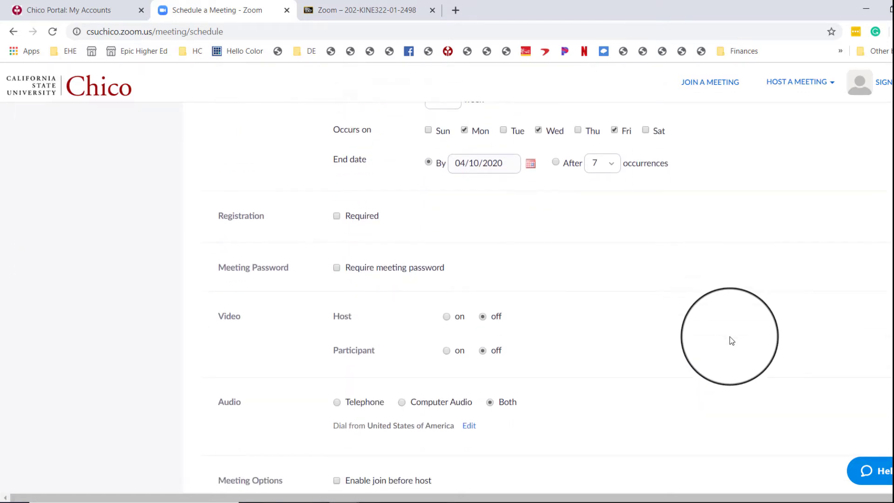
{"action": "scroll", "coordinate": [730, 336], "scroll_direction": "up", "scroll_amount": 3}
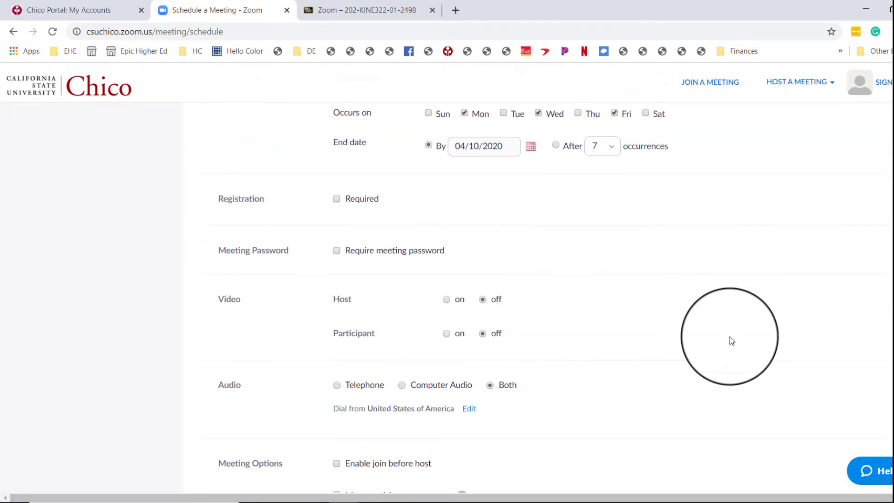
{"action": "scroll", "coordinate": [568, 414], "scroll_direction": "down", "scroll_amount": 3}
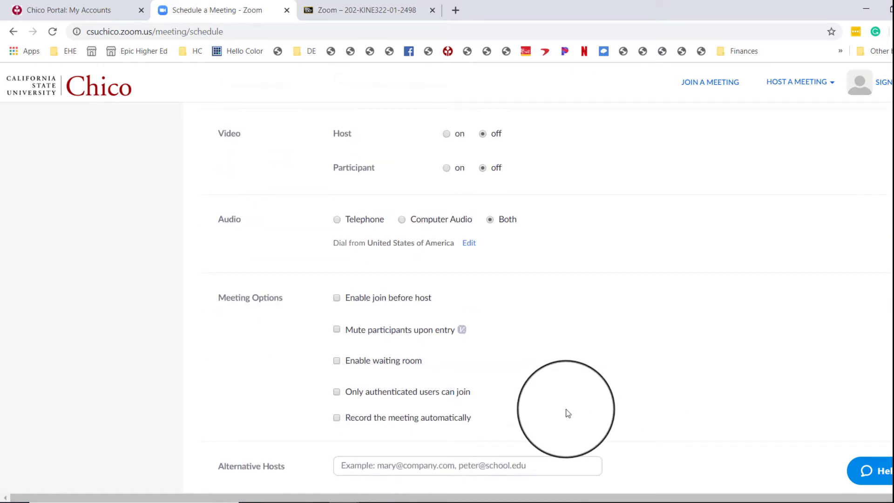
{"action": "left_click", "coordinate": [368, 396]}
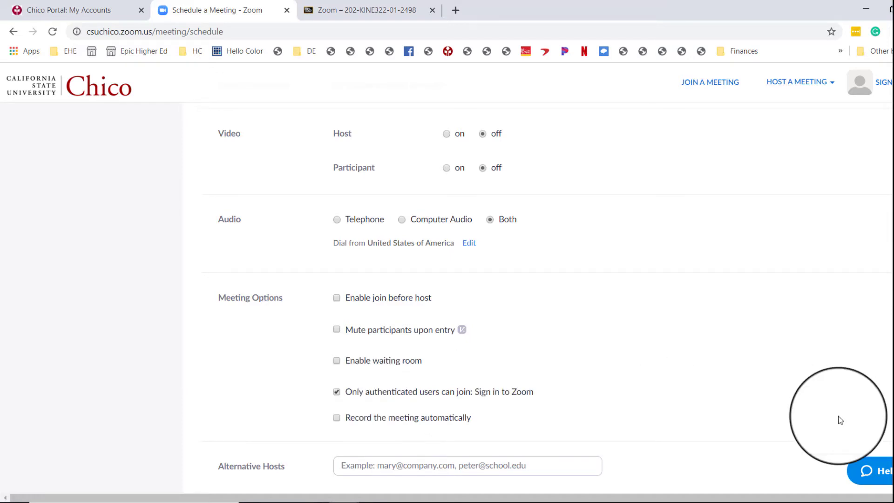
{"action": "scroll", "coordinate": [840, 418], "scroll_direction": "down", "scroll_amount": 3}
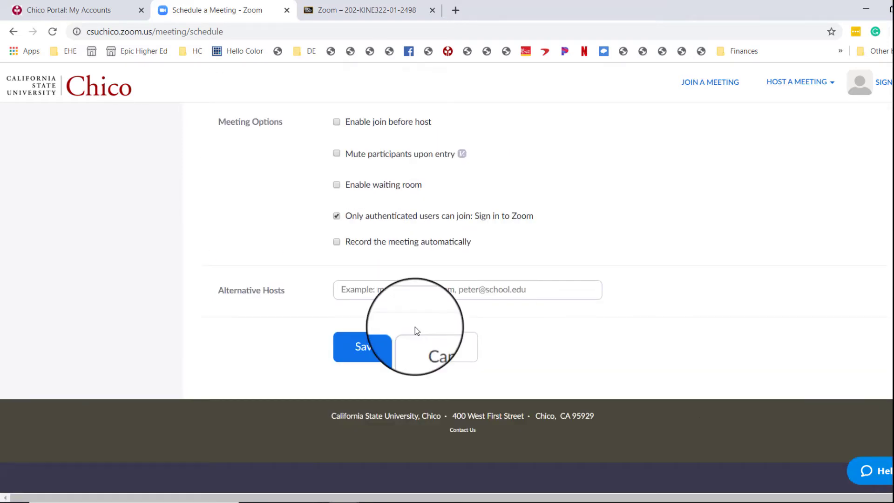
{"action": "left_click", "coordinate": [357, 349]}
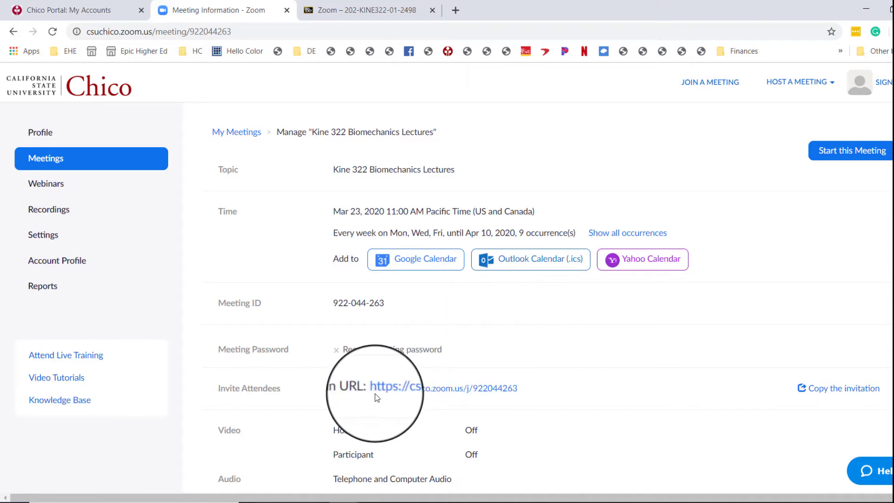
Select and copy the meeting's join URL.
{"action": "left_click_drag", "start_coordinate": [521, 391], "coordinate": [475, 395]}
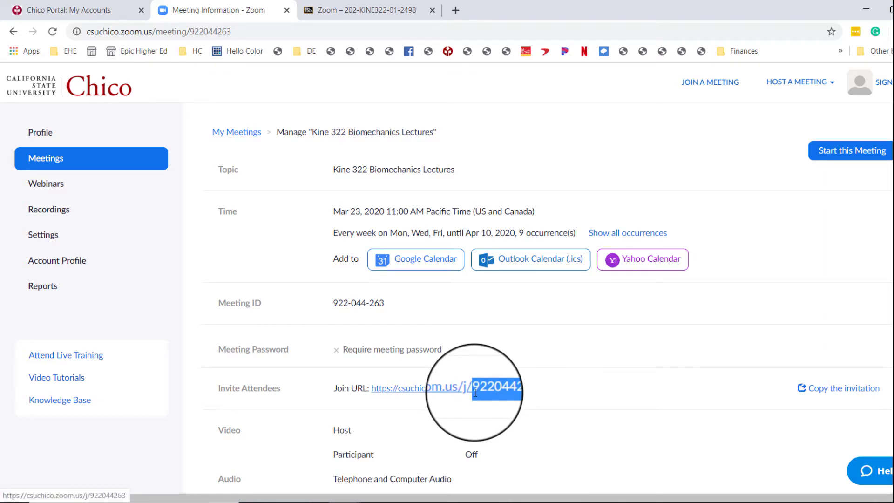
{"action": "left_click_drag", "start_coordinate": [406, 312], "coordinate": [332, 304]}
{"action": "left_click", "coordinate": [535, 368]}
{"action": "left_click_drag", "start_coordinate": [523, 389], "coordinate": [374, 388]}
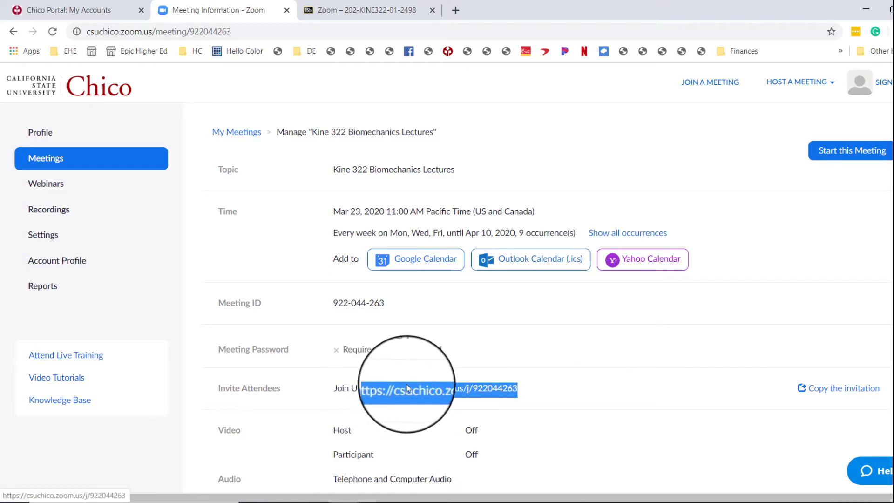
{"action": "key", "text": "shift+Left"}
{"action": "key", "text": "ctrl+c"}
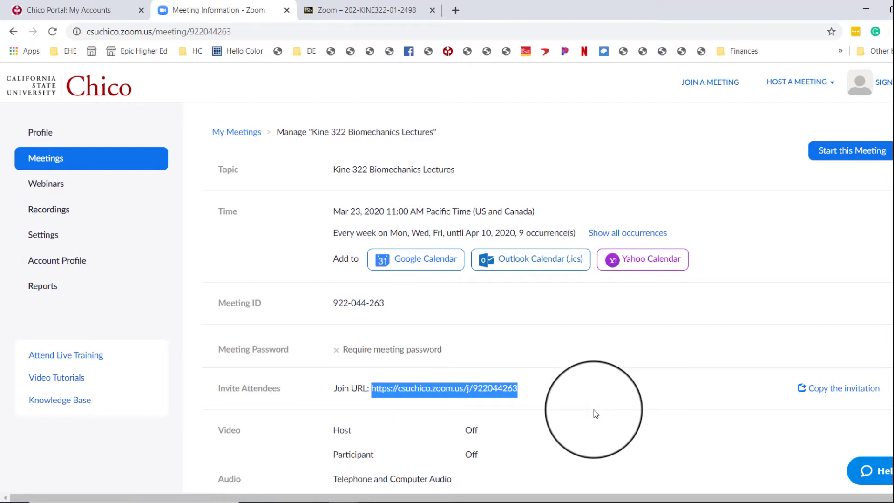
In the Blackboard course's Zoom area, create a web link with the copied join URL named Zoom Lecture Link.
{"action": "left_click", "coordinate": [354, 12]}
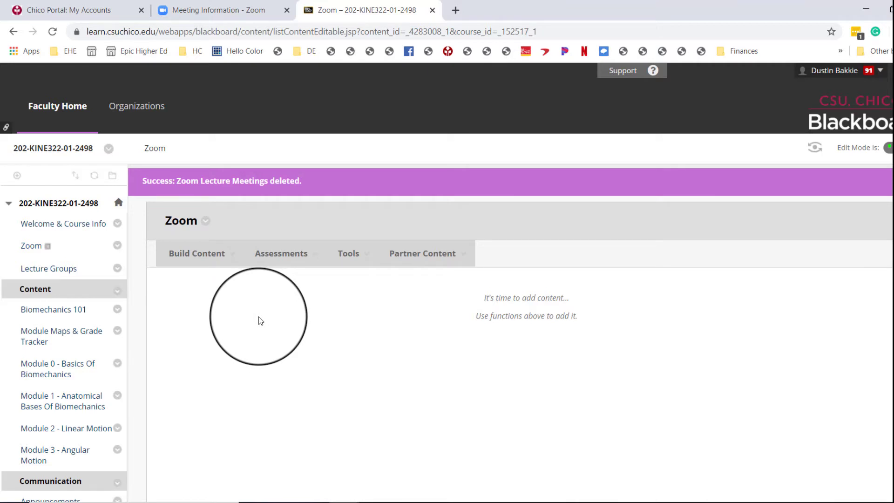
{"action": "left_click", "coordinate": [205, 255]}
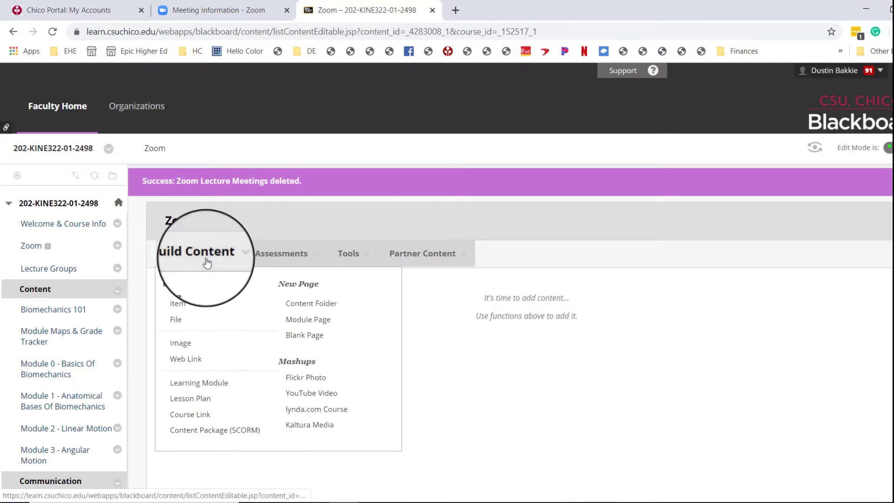
{"action": "left_click", "coordinate": [194, 361]}
{"action": "left_click", "coordinate": [399, 345]}
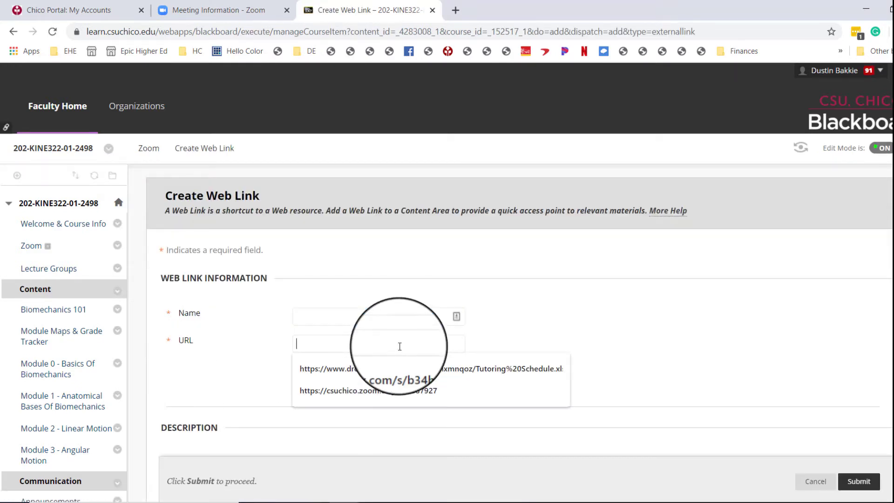
{"action": "key", "text": "ctrl+v"}
{"action": "left_click", "coordinate": [410, 313]}
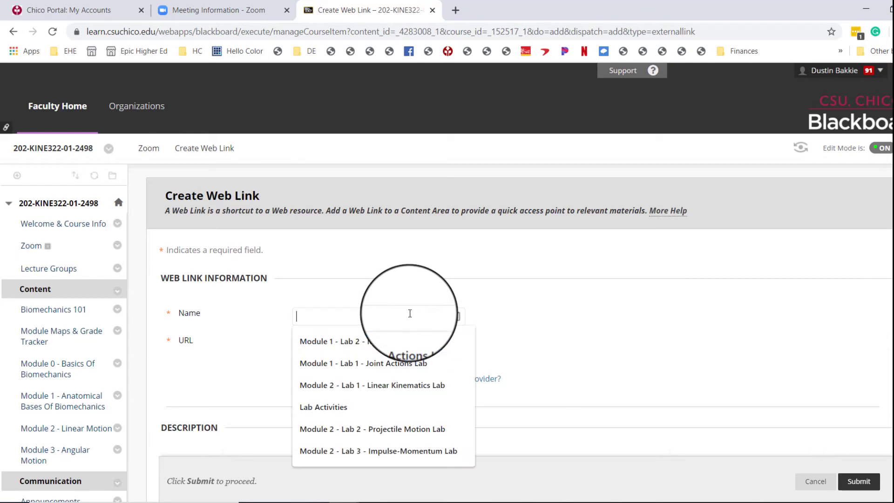
{"action": "type", "text": "Zoom"}
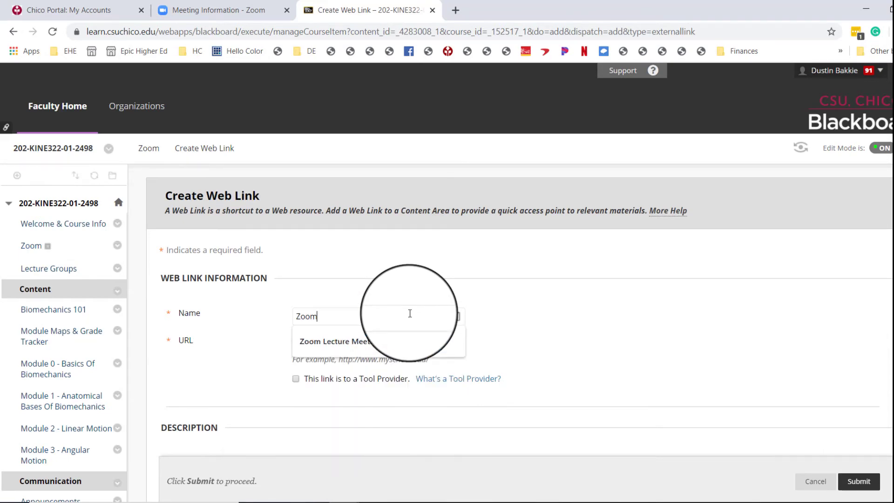
{"action": "type", "text": " Lecture L"}
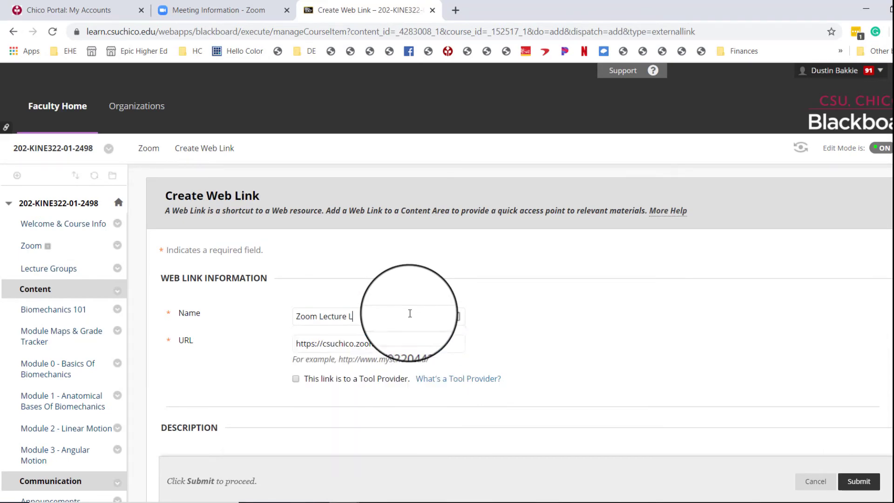
{"action": "type", "text": "ink"}
Write the description "Link to Zoom for lectures during the closure. Lectures are optional and semi-formal.".
{"action": "scroll", "coordinate": [641, 336], "scroll_direction": "down", "scroll_amount": 2}
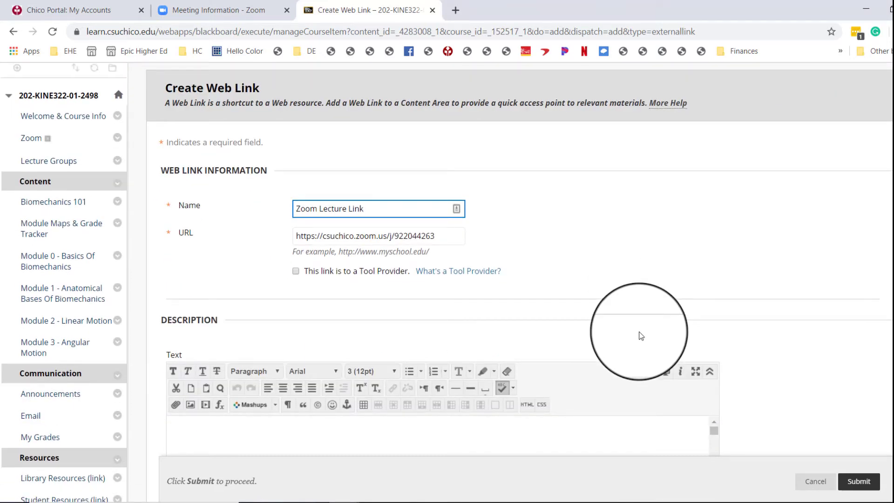
{"action": "scroll", "coordinate": [362, 317], "scroll_direction": "down", "scroll_amount": 1}
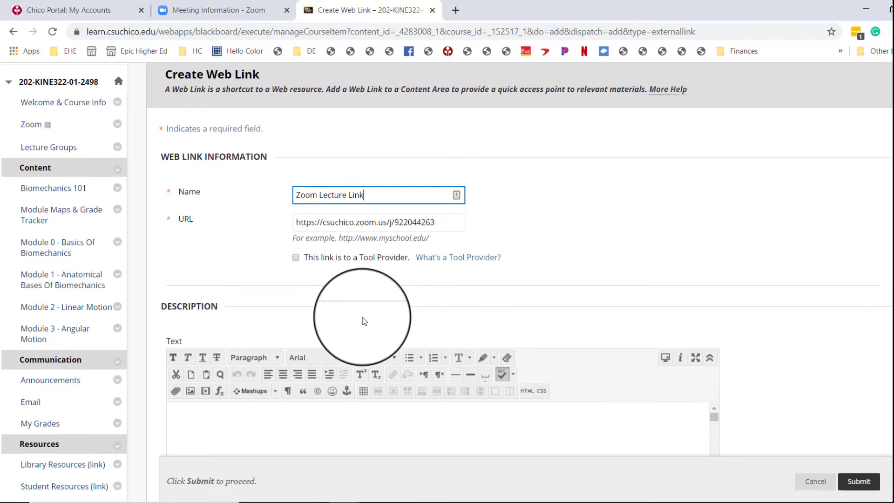
{"action": "left_click", "coordinate": [333, 430]}
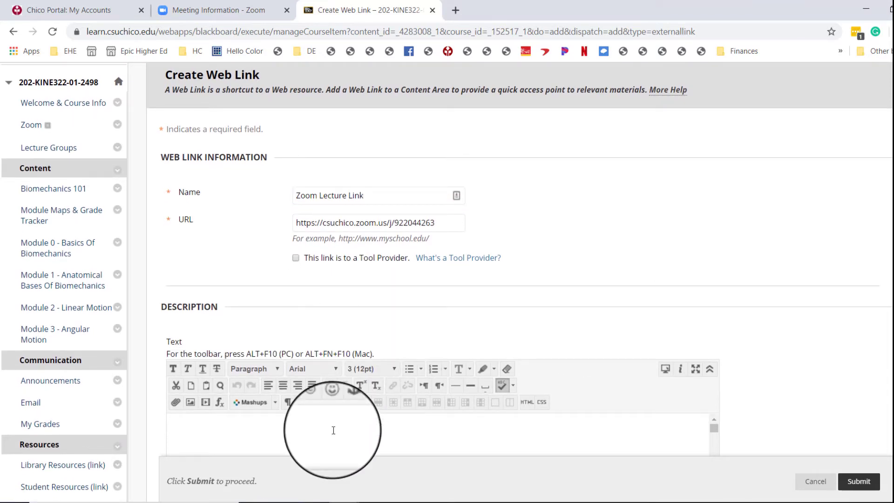
{"action": "type", "text": "Link to Zoom for lect"}
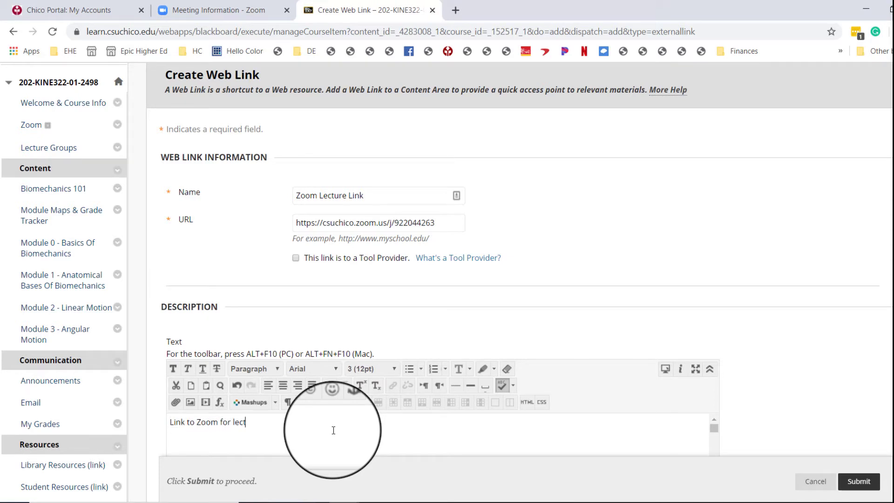
{"action": "type", "text": "ures during se"}
{"action": "key", "text": "BackSpace"}
{"action": "type", "text": "ure."}
{"action": "key", "text": "Return"}
{"action": "type", "text": "Lectures are d"}
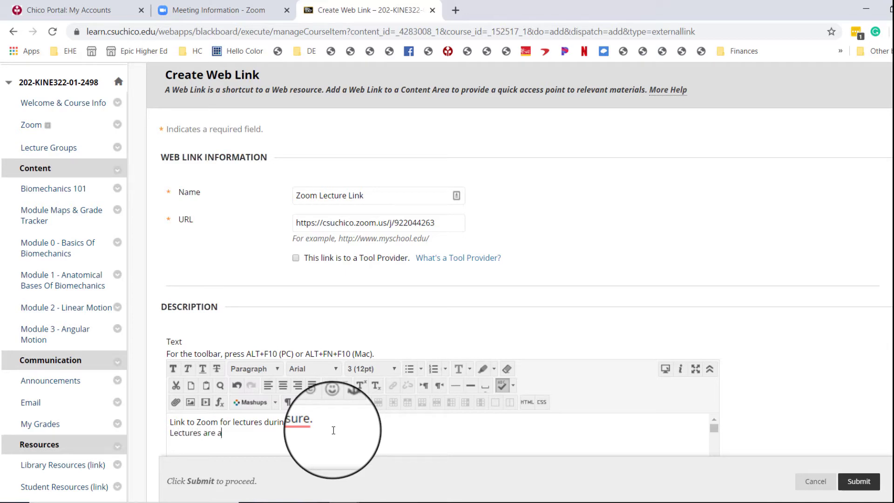
{"action": "type", "text": "ptional and seminal."}
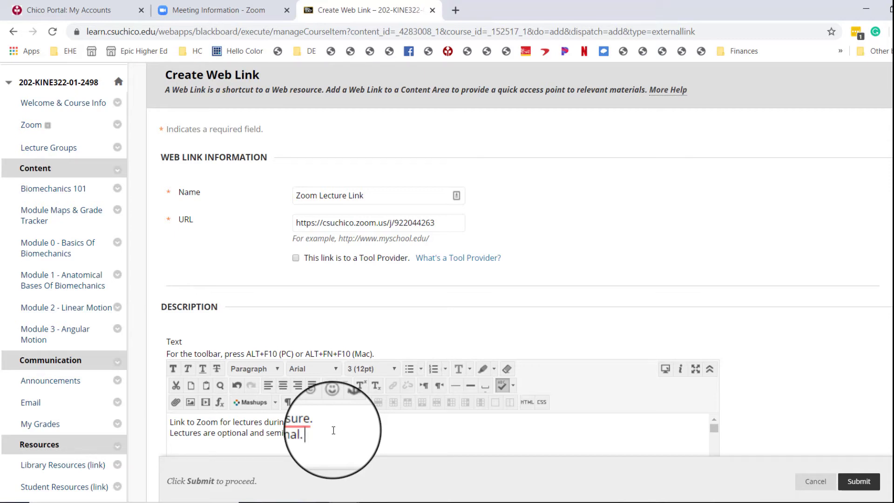
{"action": "mouse_move", "coordinate": [296, 422]}
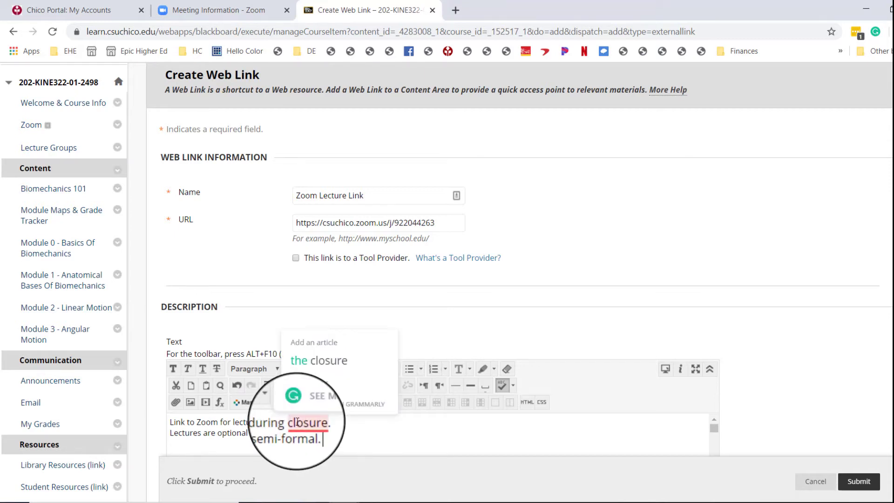
{"action": "left_click", "coordinate": [307, 361]}
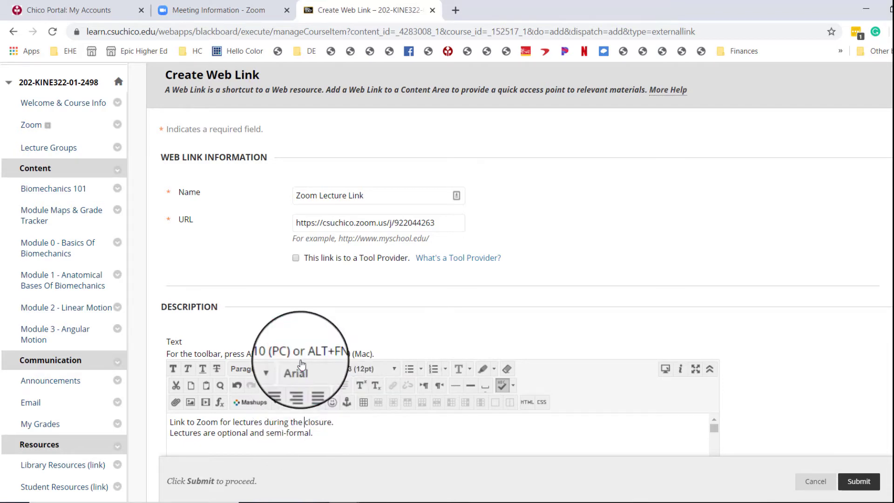
Add description lines "Lecture times will remain as scheduled:" and "Mon, Wed, Fri 11 am - 11:50 am".
{"action": "scroll", "coordinate": [609, 332], "scroll_direction": "down", "scroll_amount": 3}
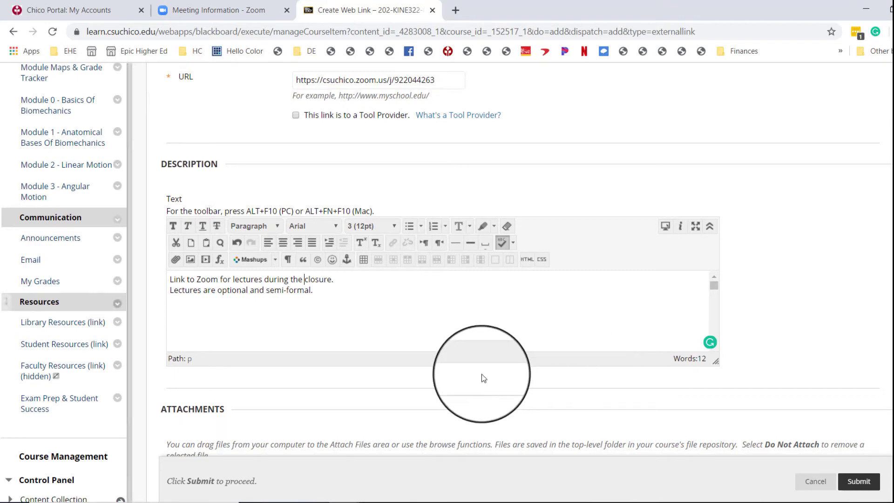
{"action": "scroll", "coordinate": [482, 375], "scroll_direction": "up", "scroll_amount": 3}
{"action": "scroll", "coordinate": [481, 378], "scroll_direction": "down", "scroll_amount": 2}
{"action": "left_click", "coordinate": [450, 378]}
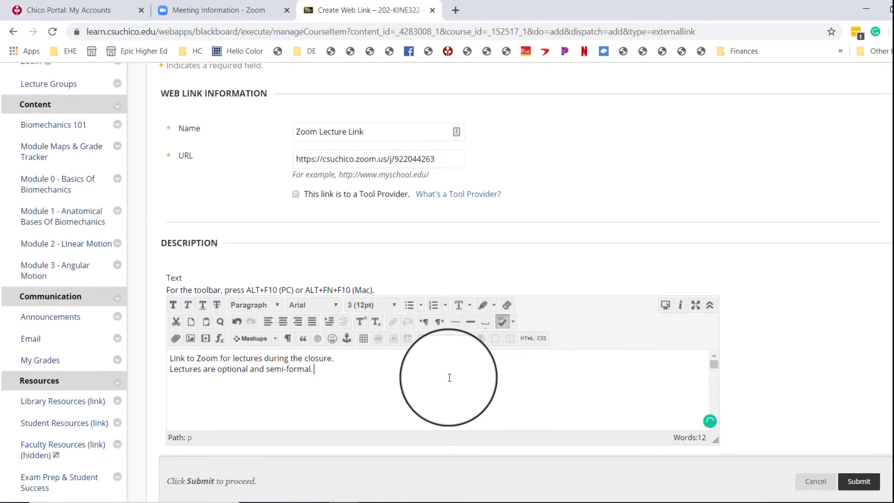
{"action": "key", "text": "Return"}
{"action": "type", "text": "Lecture tims"}
{"action": "key", "text": "BackSpace"}
{"action": "type", "text": "es will remain as scheduled:"}
{"action": "key", "text": "Return"}
{"action": "type", "text": "M"}
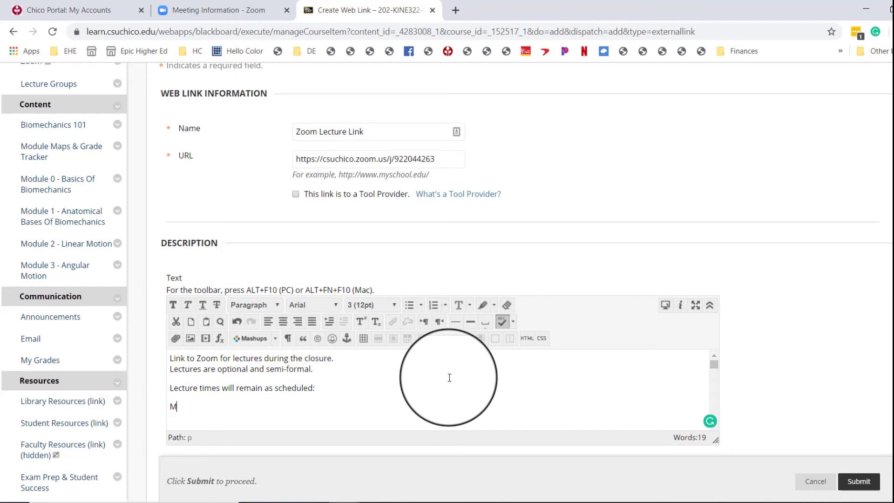
{"action": "type", "text": "on, Wed, Fri 11 am - 11:50 am"}
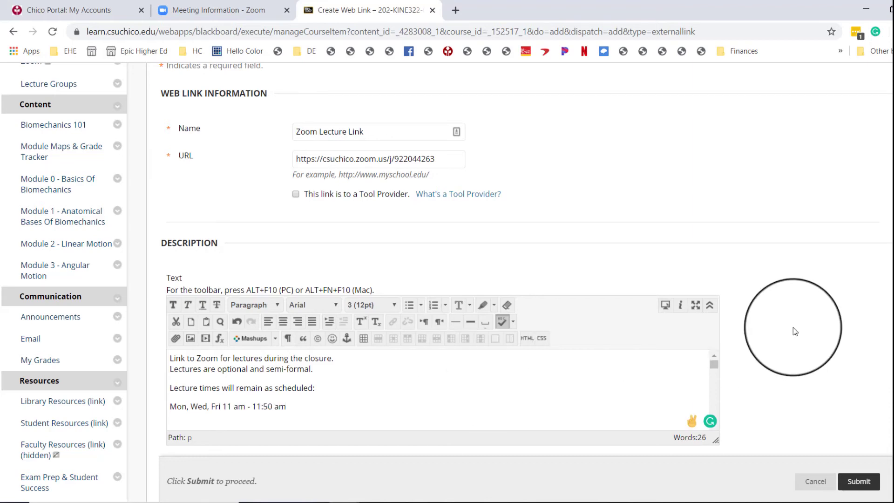
Submit the web link and test it from the Zoom area, closing the meeting launch tab.
{"action": "scroll", "coordinate": [794, 330], "scroll_direction": "down", "scroll_amount": 3}
{"action": "scroll", "coordinate": [793, 330], "scroll_direction": "down", "scroll_amount": 8}
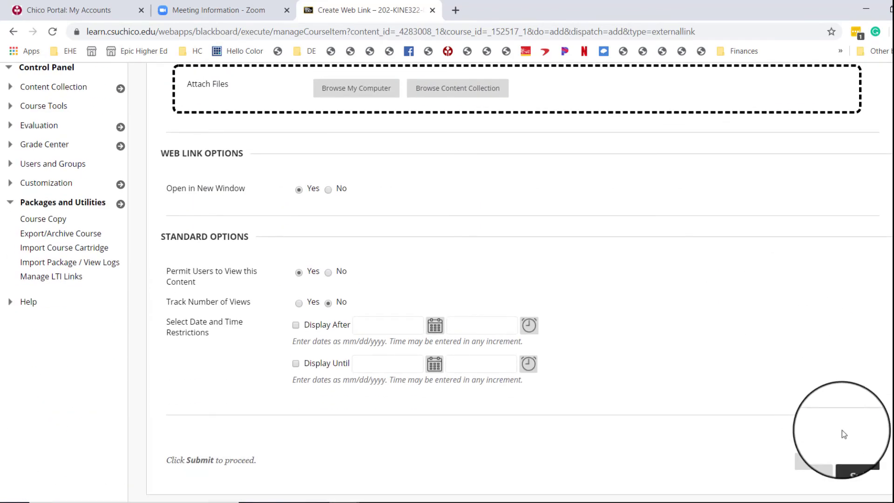
{"action": "left_click", "coordinate": [858, 462]}
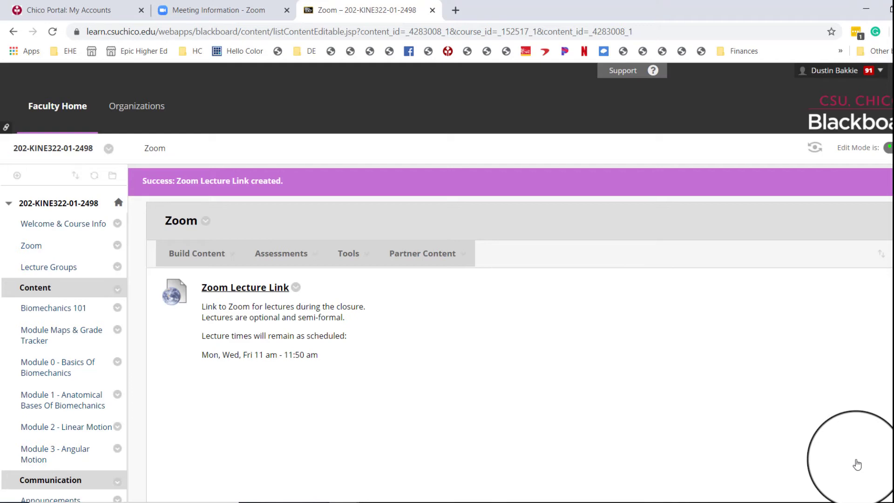
{"action": "left_click", "coordinate": [280, 291]}
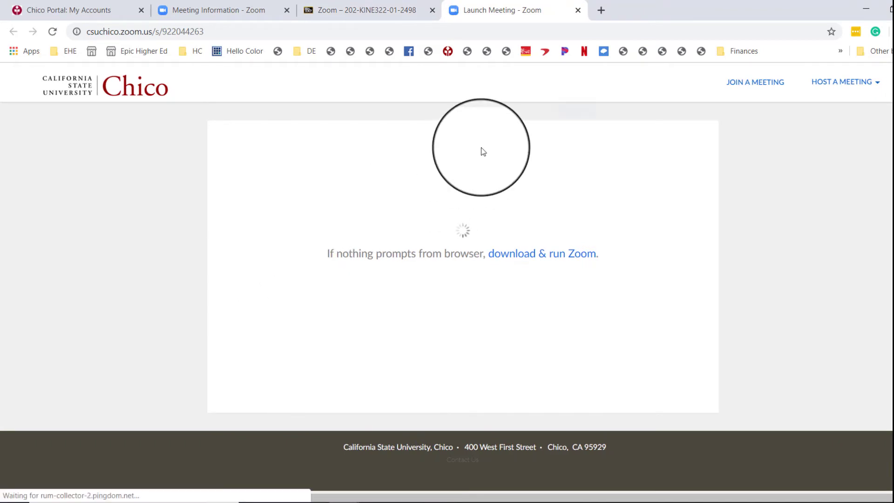
{"action": "left_click", "coordinate": [577, 11]}
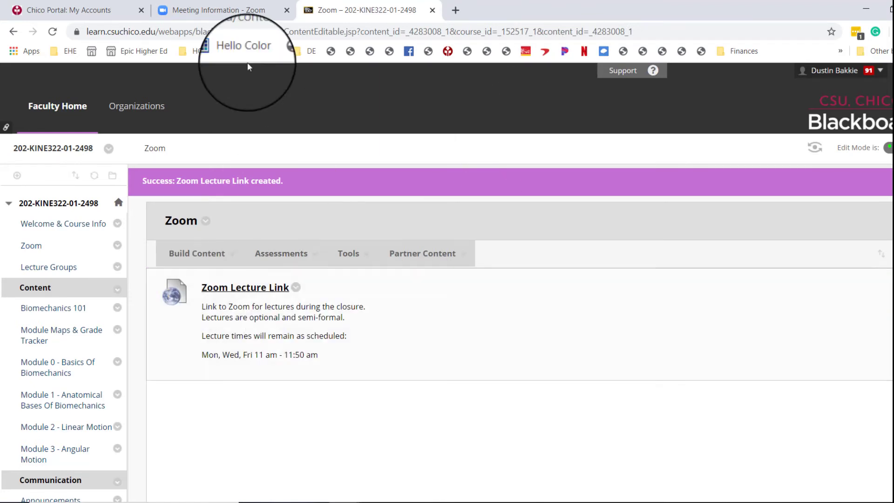
Start the Kine 322 Biomechanics Lectures meeting from the upcoming meetings list and join with computer audio.
{"action": "left_click", "coordinate": [232, 17]}
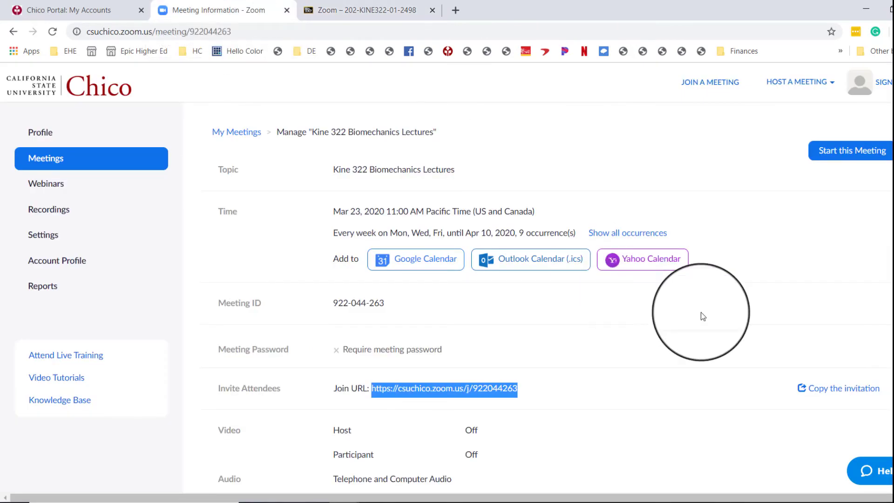
{"action": "left_click", "coordinate": [231, 135]}
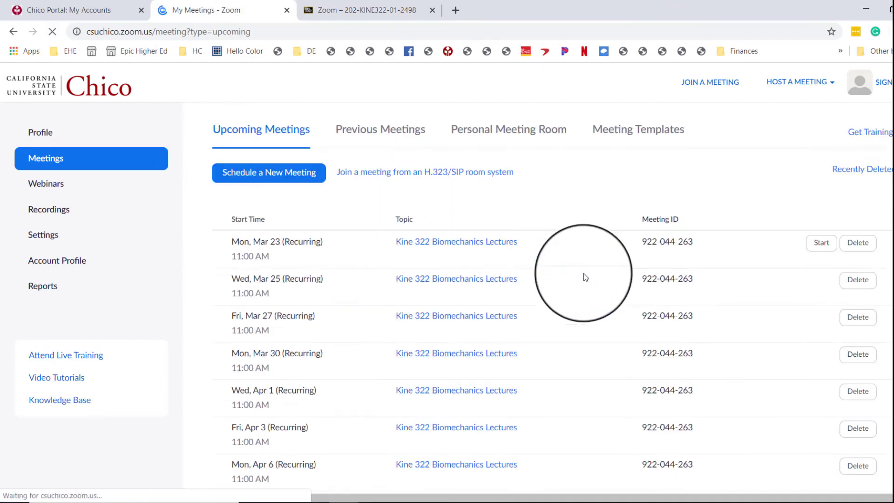
{"action": "scroll", "coordinate": [537, 348], "scroll_direction": "down", "scroll_amount": 7}
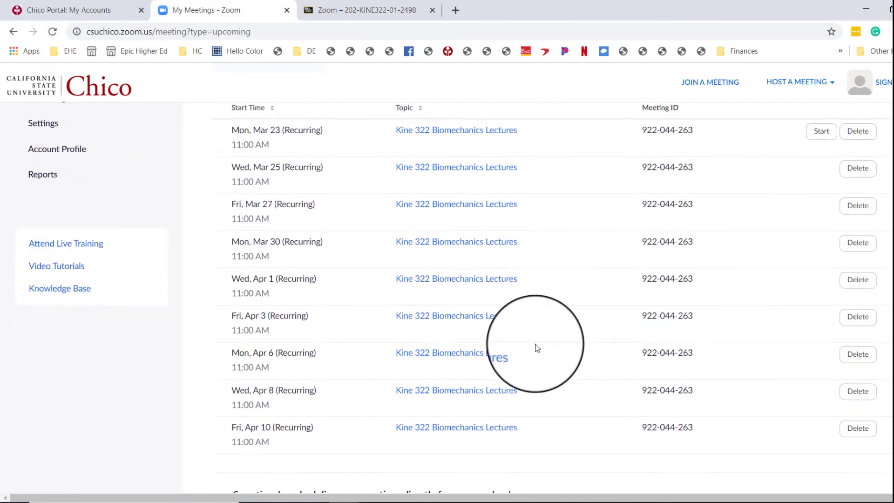
{"action": "scroll", "coordinate": [537, 348], "scroll_direction": "up", "scroll_amount": 5}
{"action": "scroll", "coordinate": [537, 348], "scroll_direction": "up", "scroll_amount": 2}
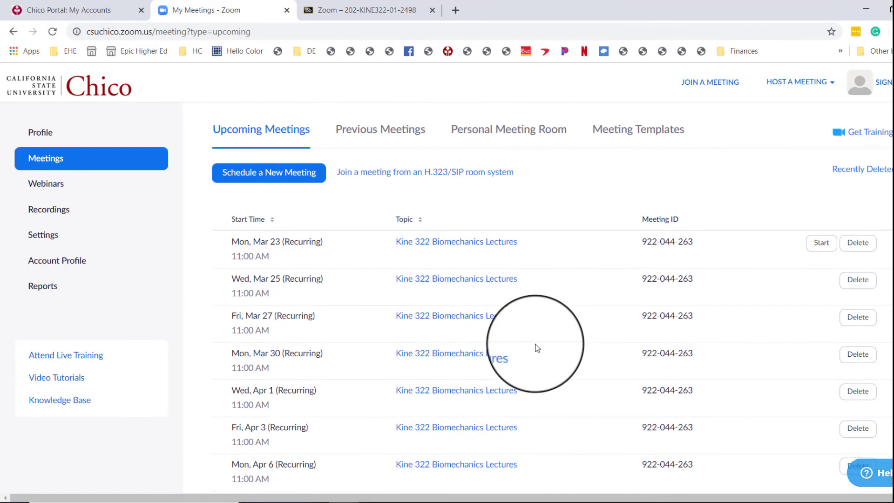
{"action": "left_click", "coordinate": [818, 246]}
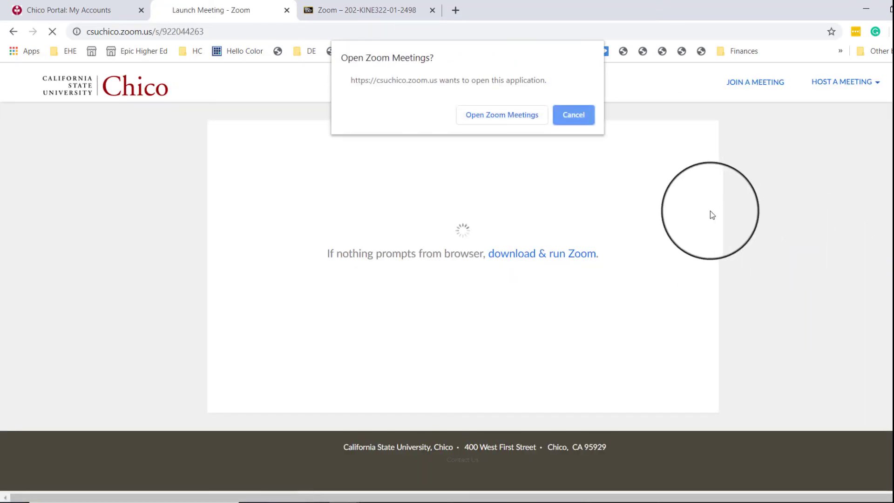
{"action": "left_click", "coordinate": [513, 115]}
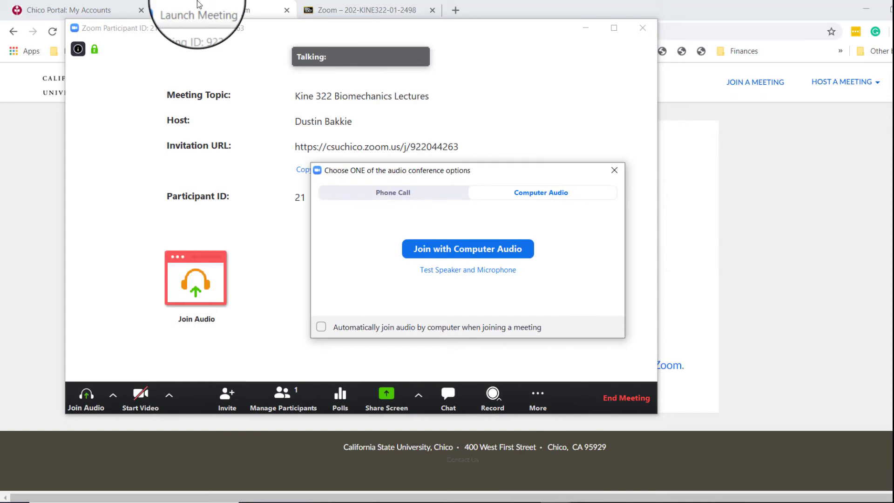
{"action": "left_click", "coordinate": [504, 258]}
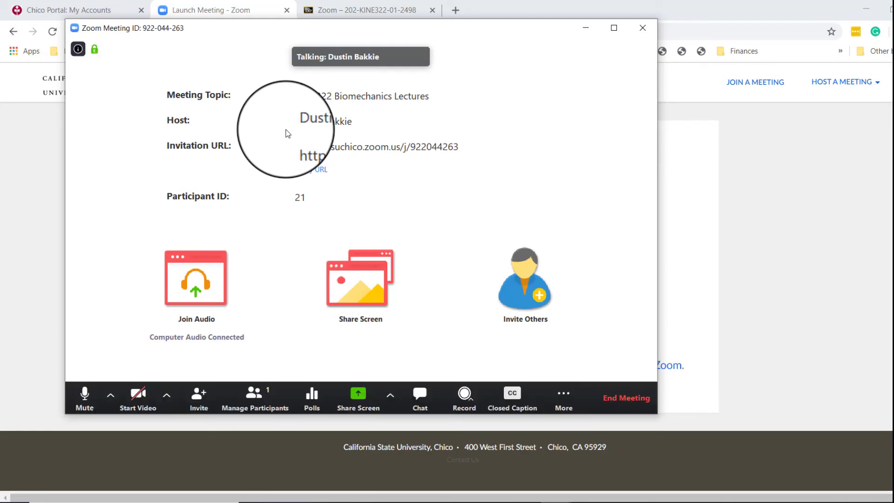
Start the video and open the participants and group chat panels in the meeting.
{"action": "left_click", "coordinate": [136, 397]}
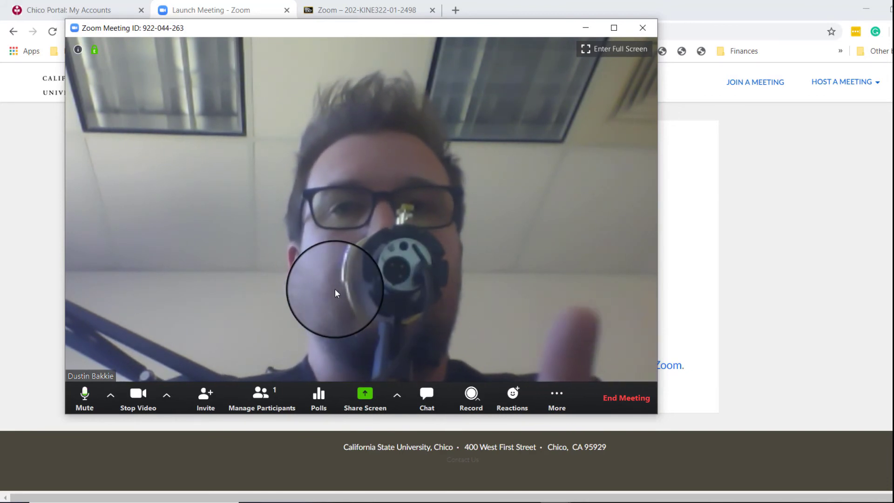
{"action": "left_click", "coordinate": [264, 408]}
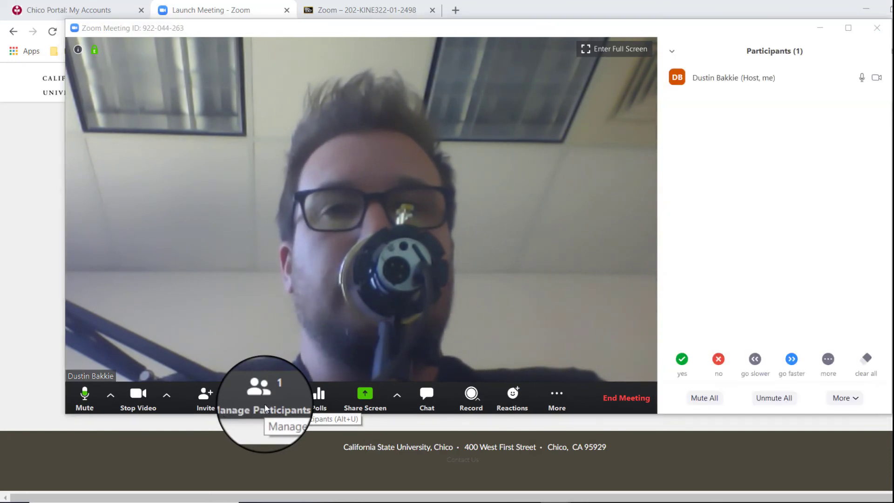
{"action": "left_click", "coordinate": [423, 403]}
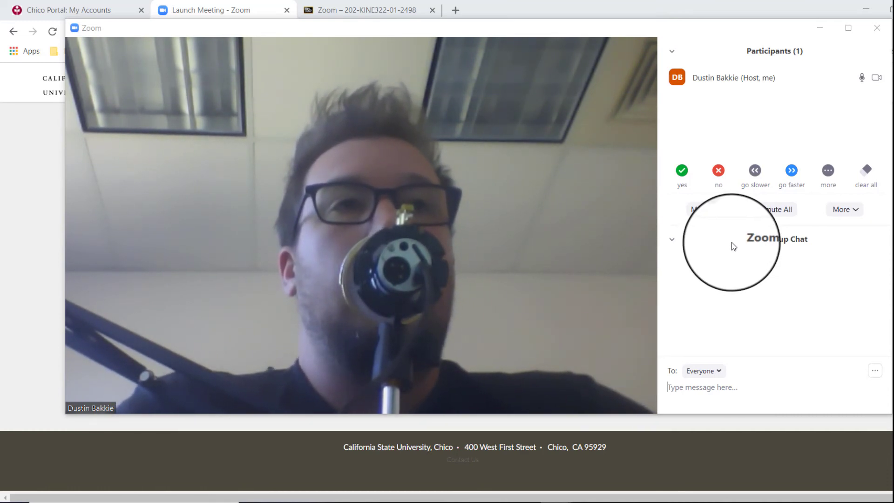
{"action": "mouse_move", "coordinate": [861, 77]}
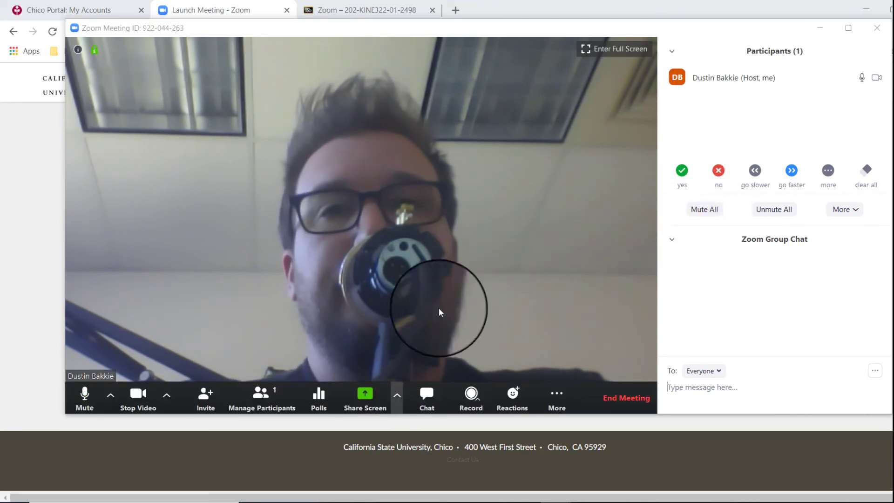
Share the 2.7 Newton's Laws PowerPoint window in the meeting.
{"action": "left_click", "coordinate": [368, 401]}
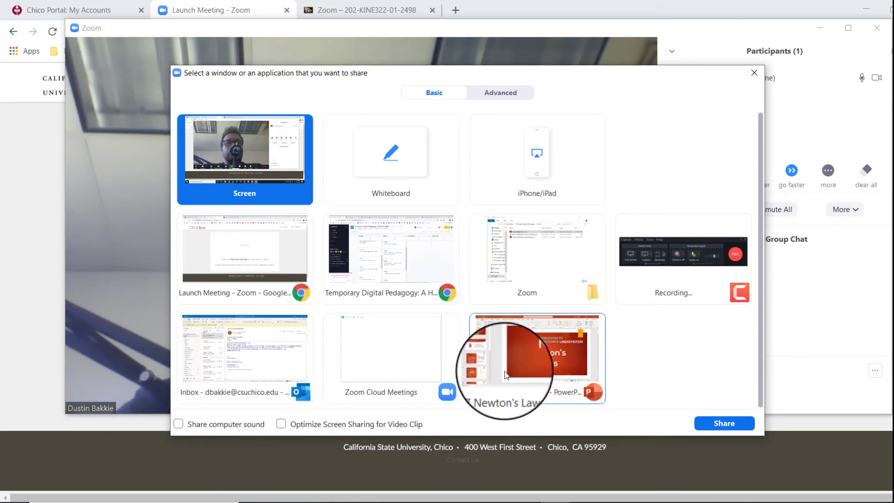
{"action": "double_click", "coordinate": [566, 356]}
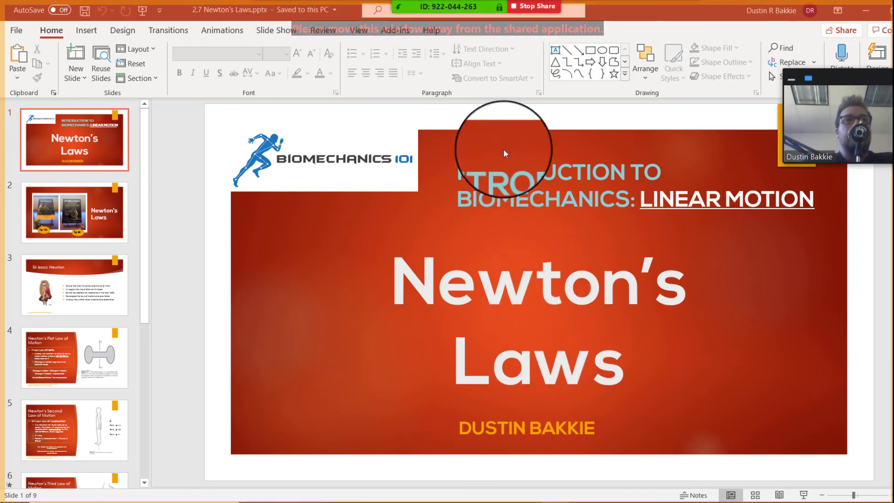
Run the Newton's Laws slide show and advance through the slides to Newton's First Law of Motion.
{"action": "mouse_move", "coordinate": [507, 4]}
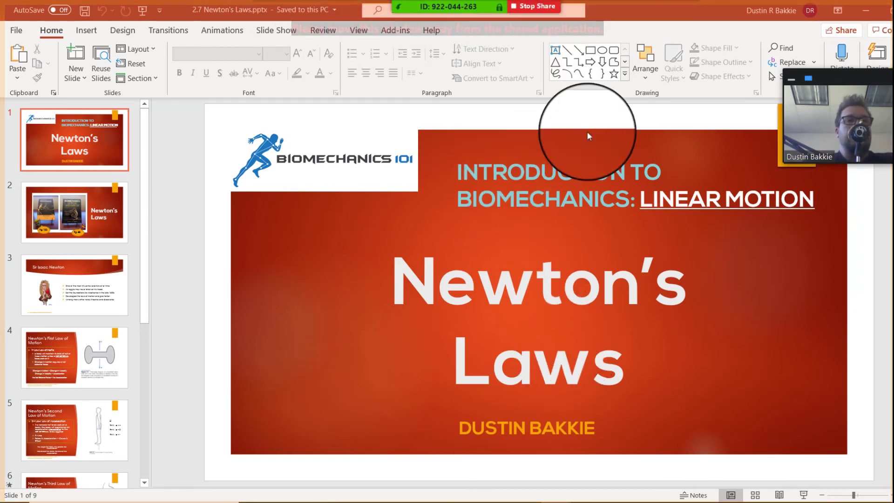
{"action": "left_click", "coordinate": [807, 495]}
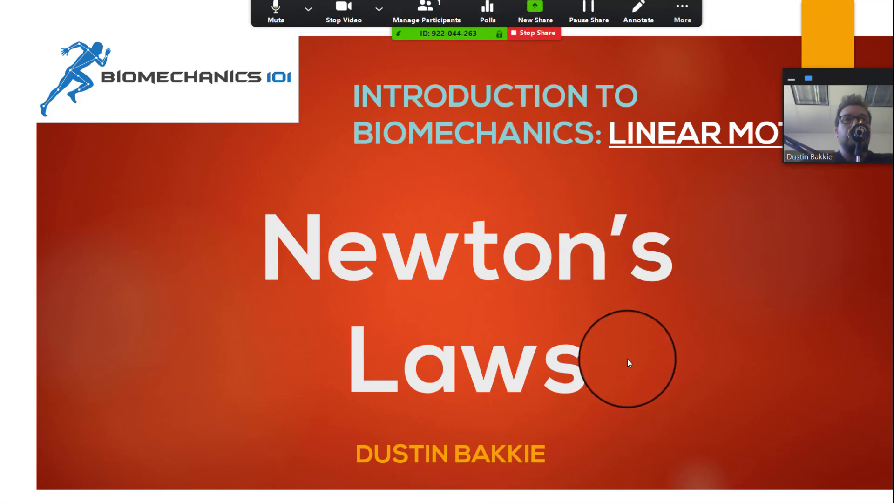
{"action": "key", "text": "Right"}
{"action": "key", "text": "Right"}
{"action": "key", "text": "Right"}
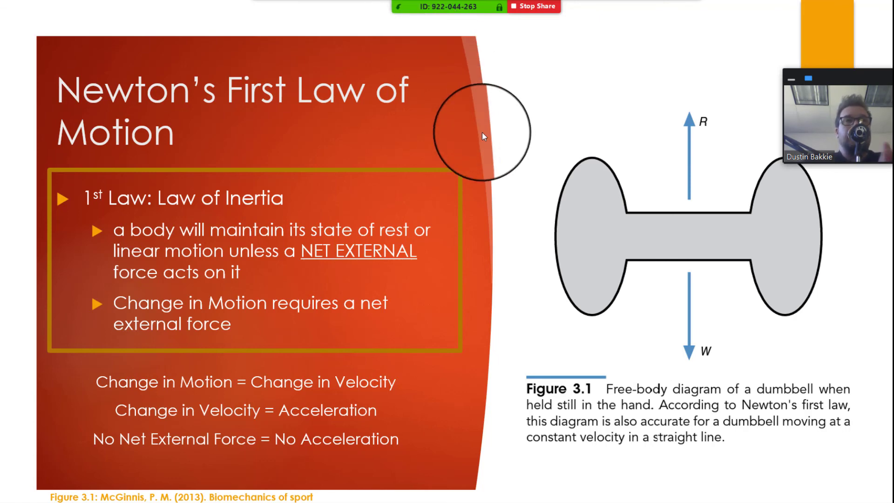
{"action": "left_click", "coordinate": [628, 237]}
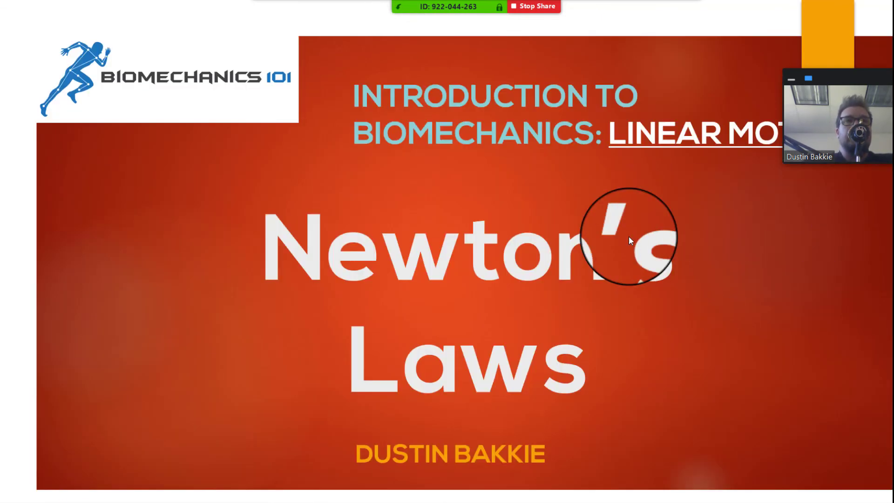
Stop sharing the screen and turn off the meeting video.
{"action": "left_click", "coordinate": [525, 7]}
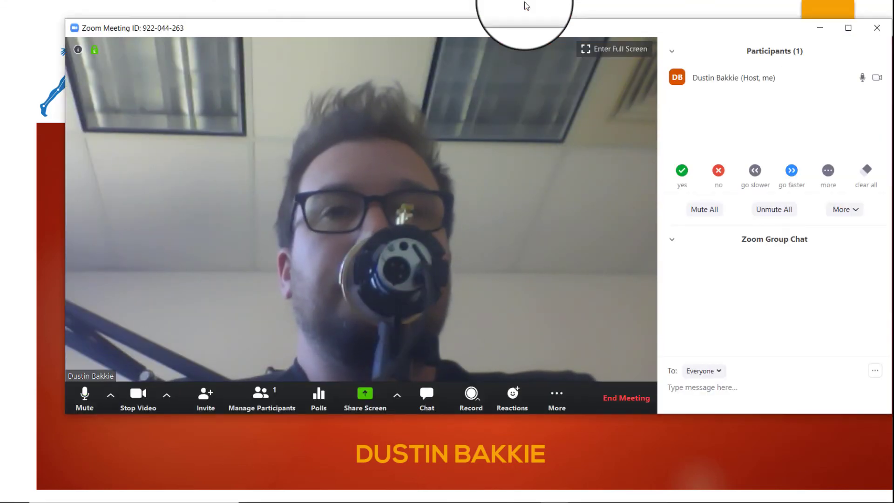
{"action": "left_click", "coordinate": [140, 408]}
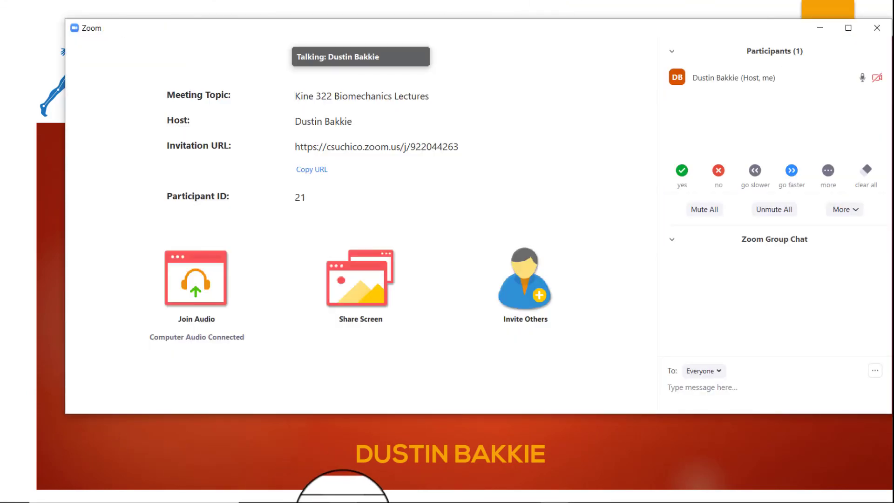
{"action": "mouse_move", "coordinate": [344, 502]}
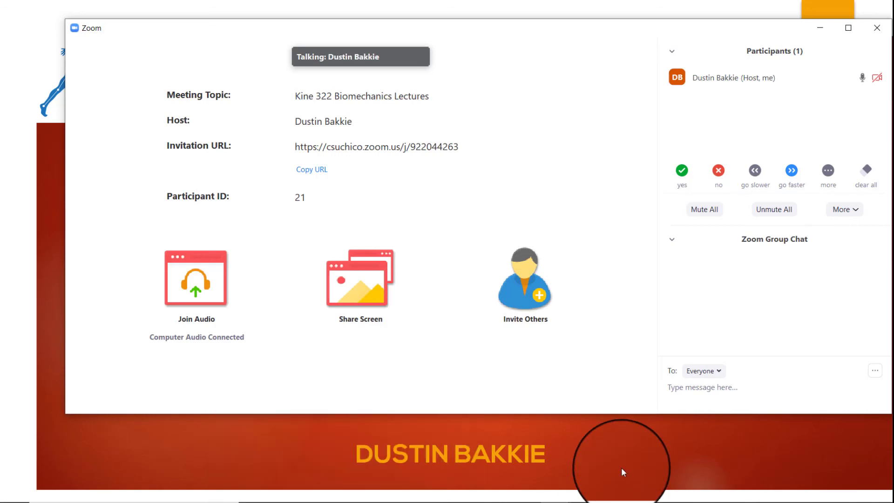